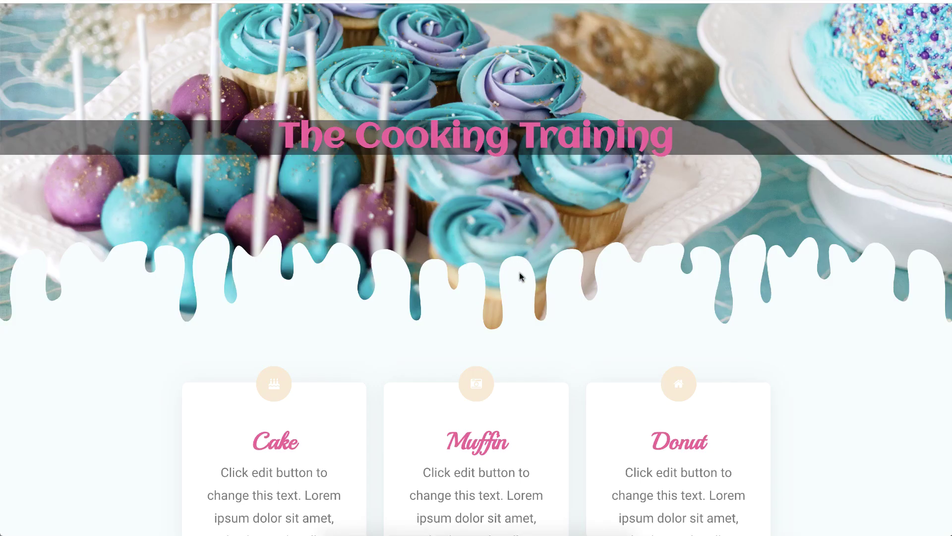
Open the Demo Collection's Manage Members page from the Collections list.
scroll(507, 251, down, 4)
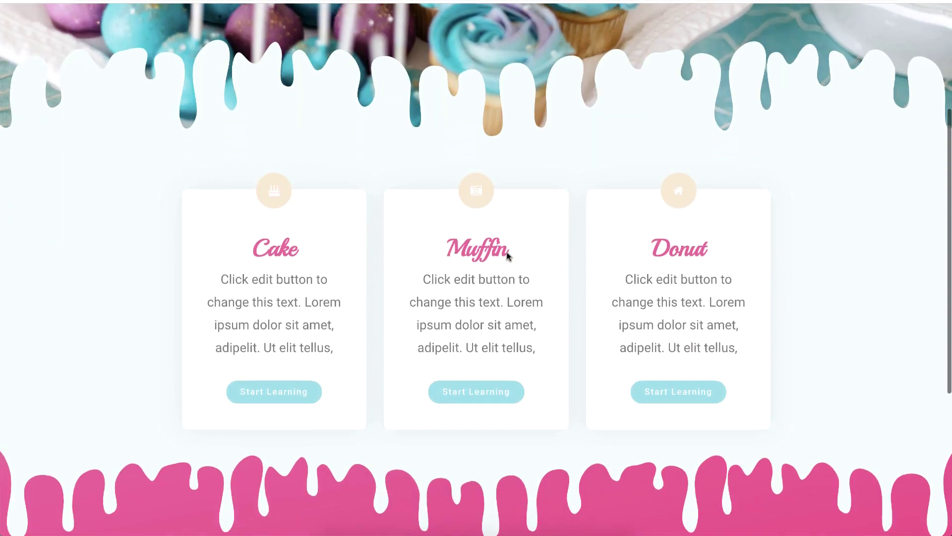
scroll(507, 252, up, 4)
scroll(507, 251, down, 3)
scroll(507, 255, up, 3)
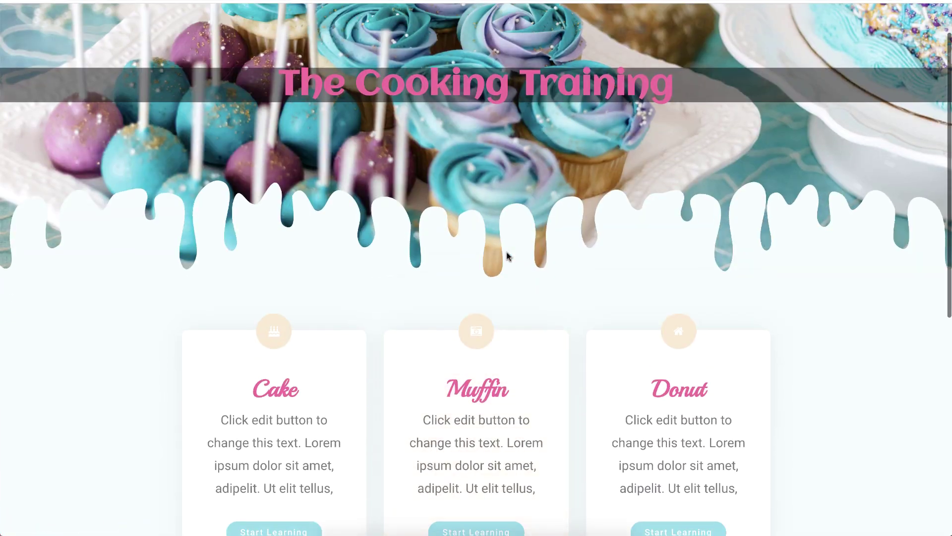
scroll(478, 207, down, 4)
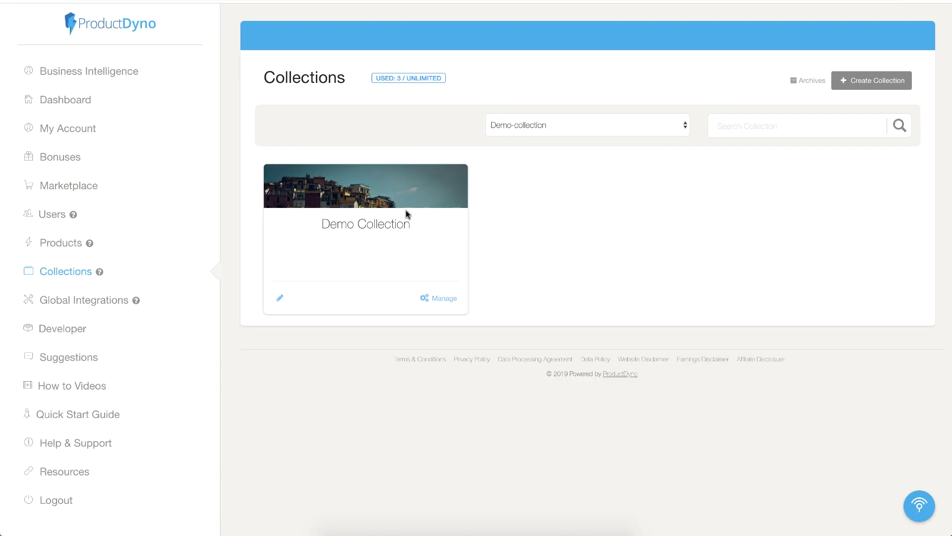
click(443, 299)
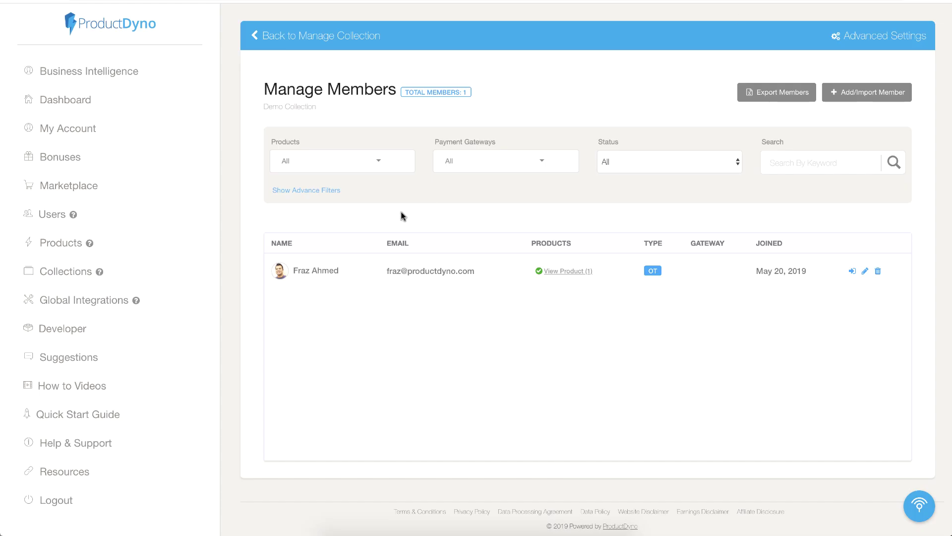
Log in as the Demo Collection's single member from the member's row.
click(850, 272)
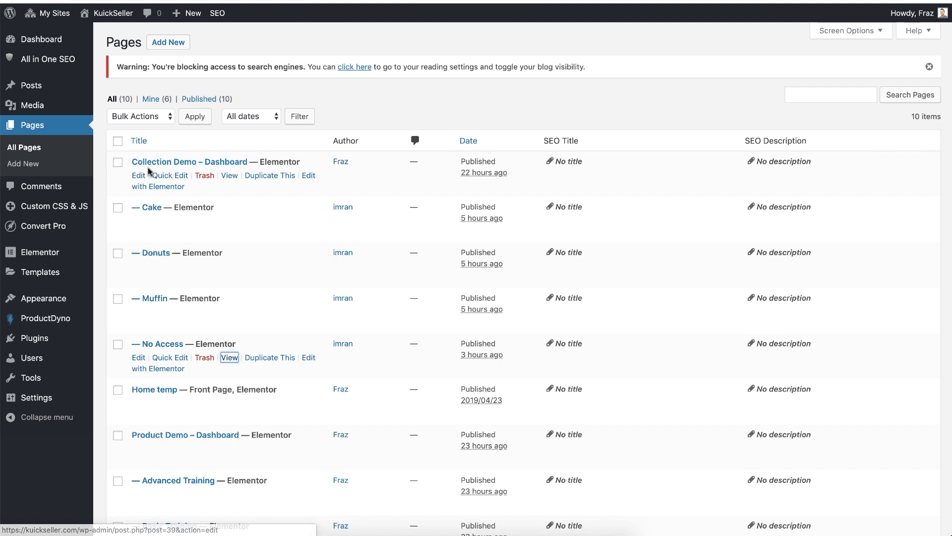
Give Collection Demo – Dashboard protection type Collection, Demo Collection, product All, and update it.
click(138, 176)
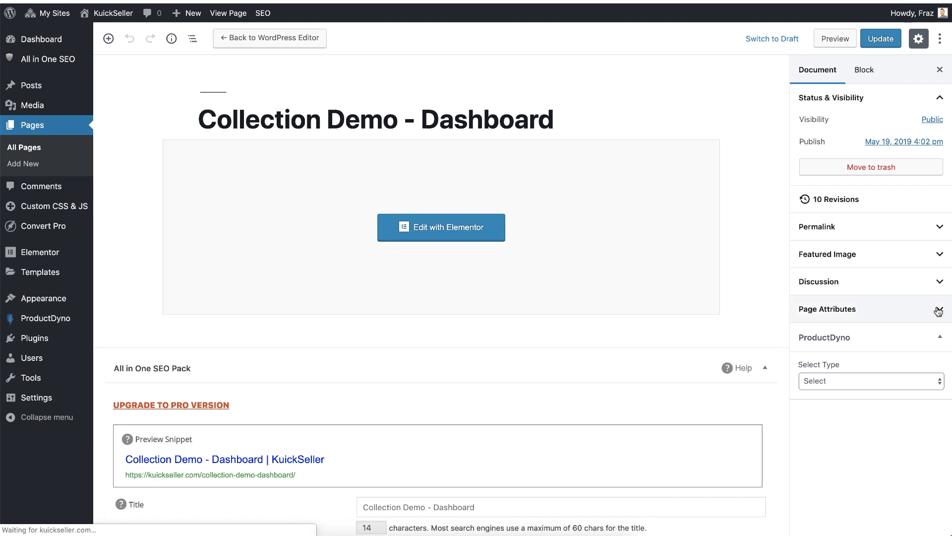
click(827, 385)
click(818, 401)
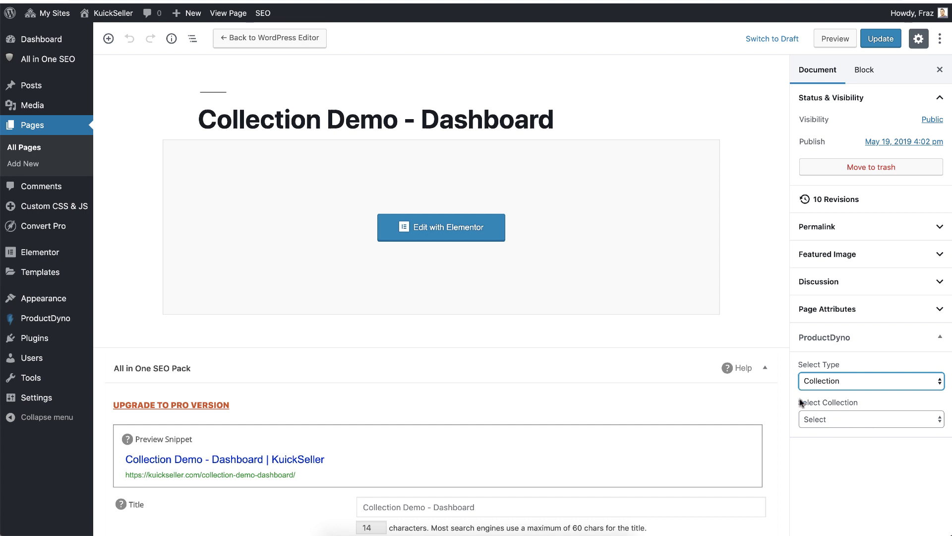
click(823, 418)
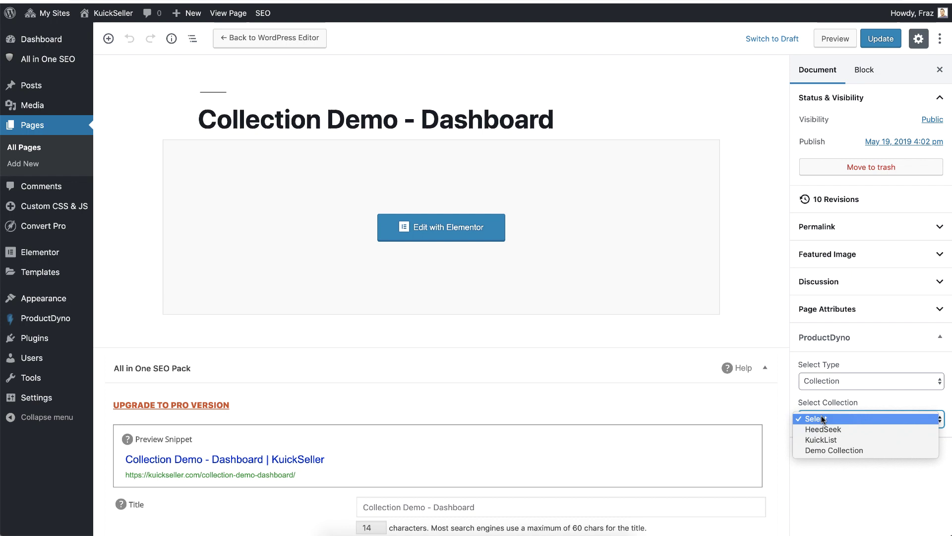
click(838, 450)
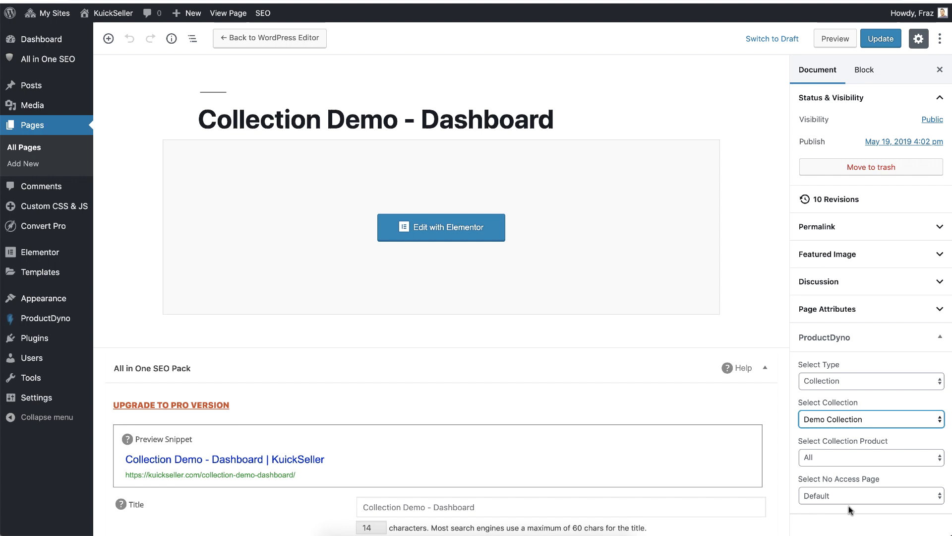
click(829, 457)
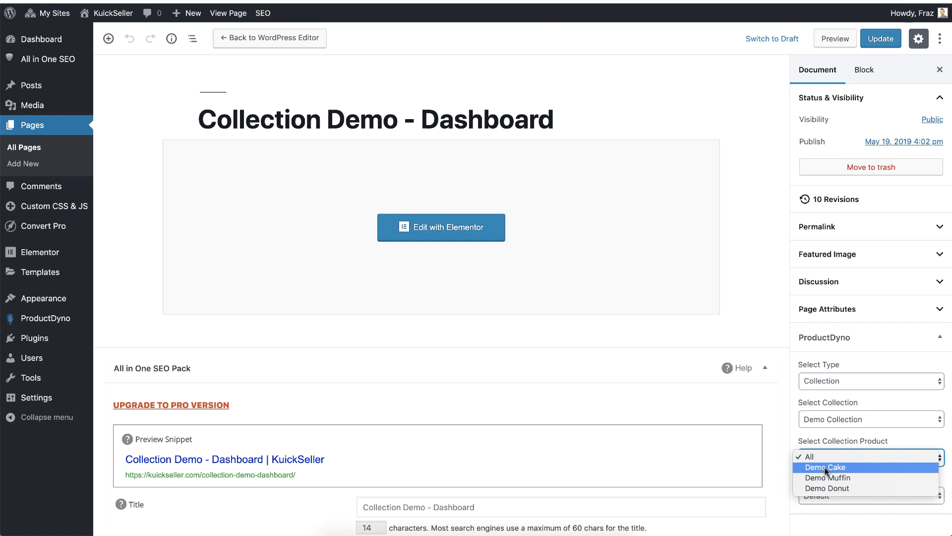
click(784, 439)
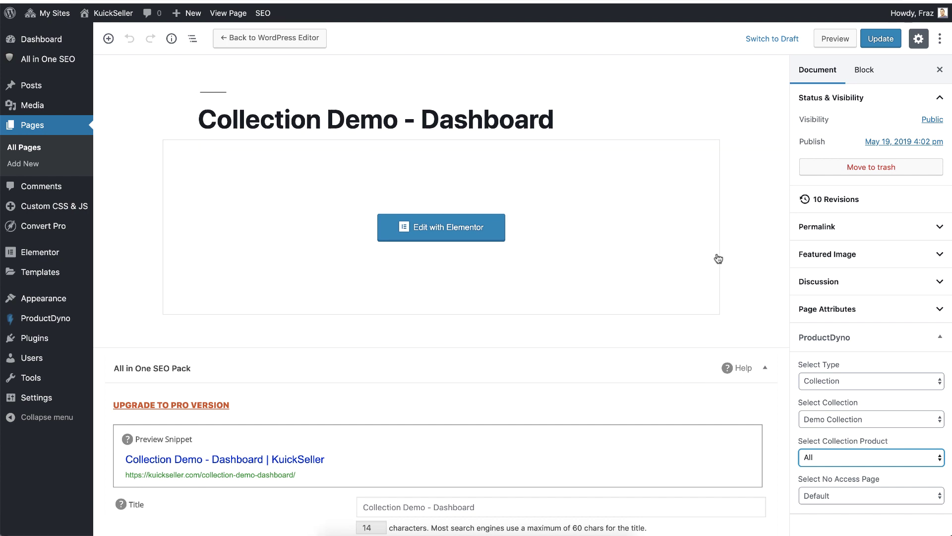
click(832, 459)
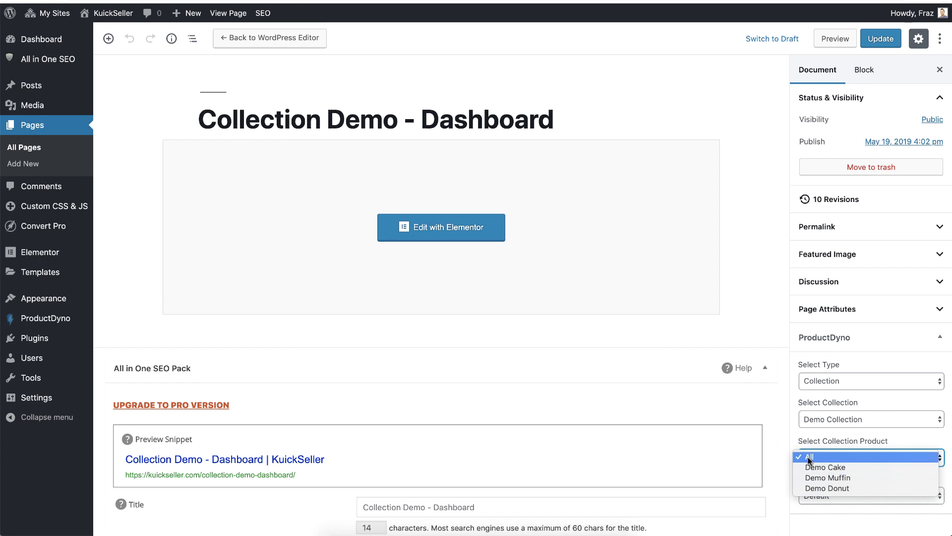
click(809, 456)
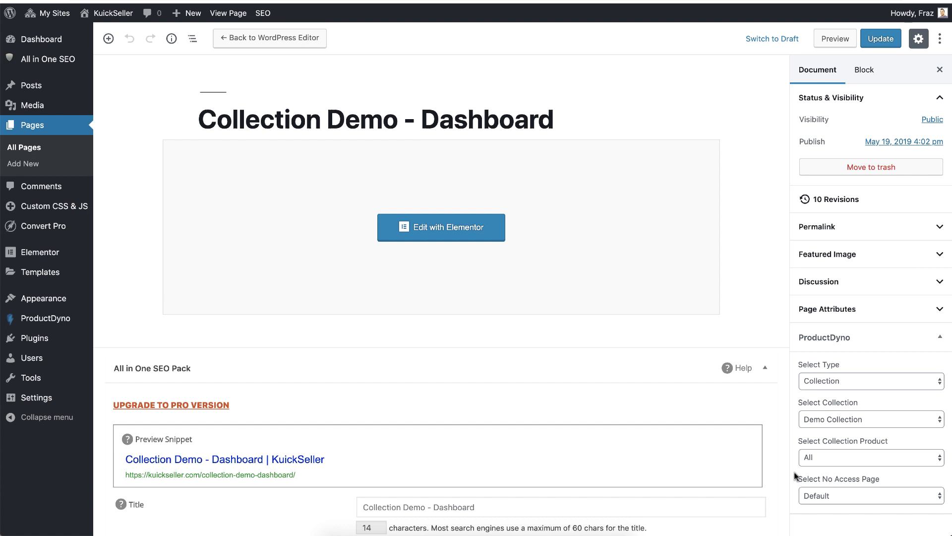
click(880, 39)
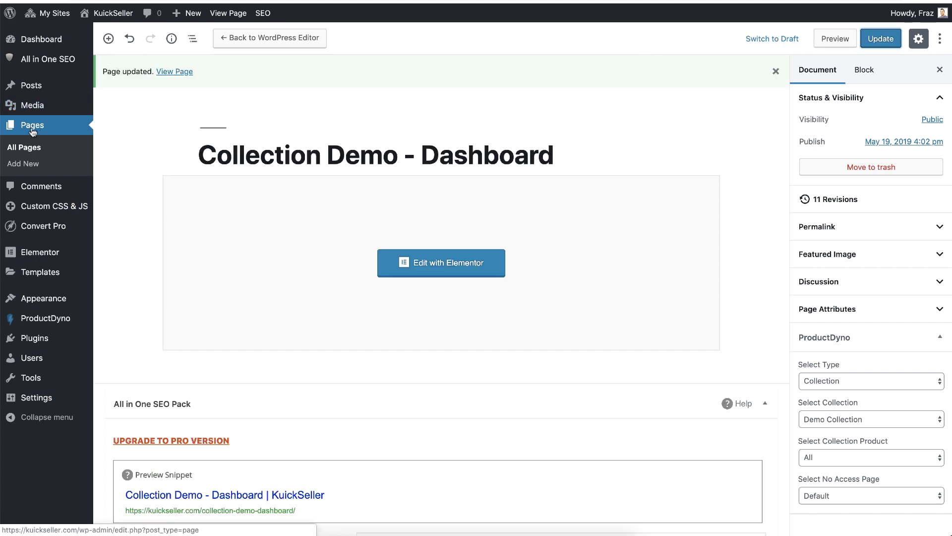
Protect the Cake page as Collection, Demo Collection, product Demo Cake, and update it.
click(55, 125)
mouse_move(146, 219)
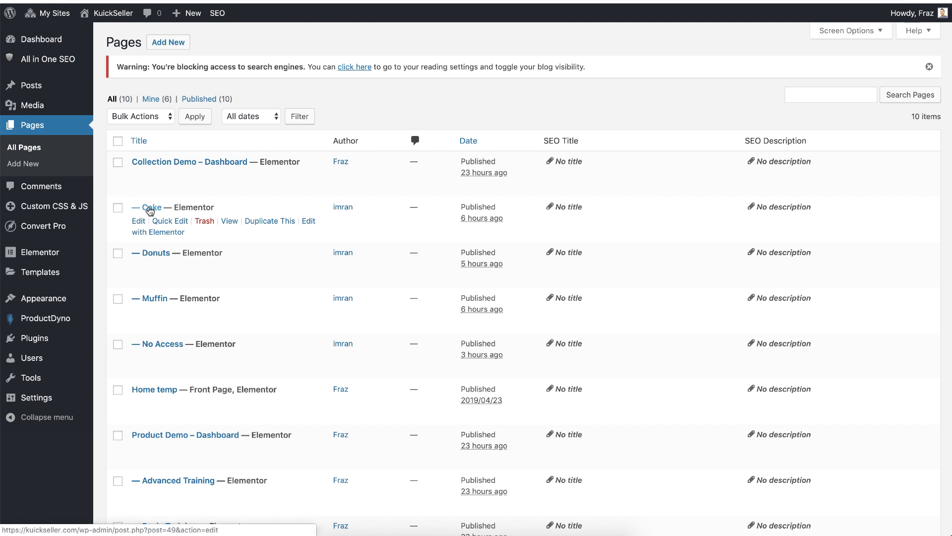
click(139, 222)
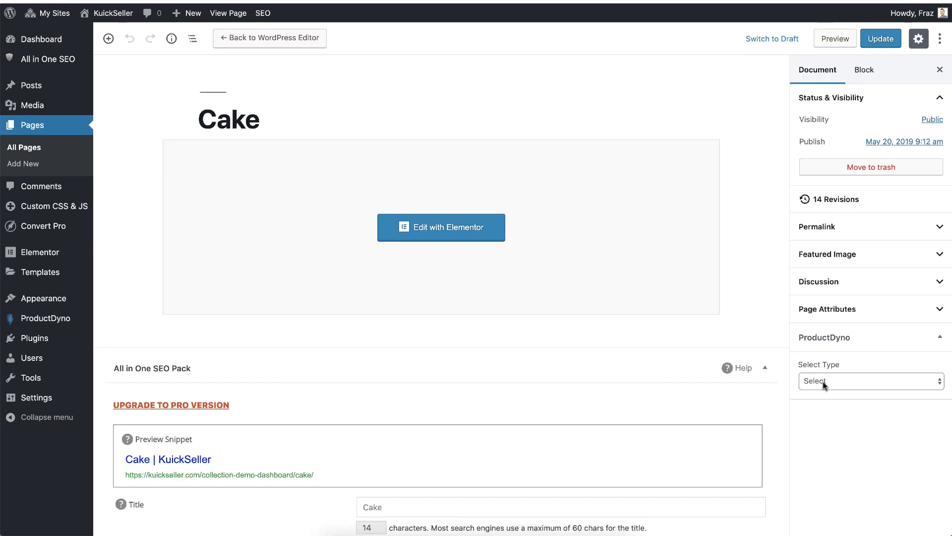
click(843, 381)
click(825, 401)
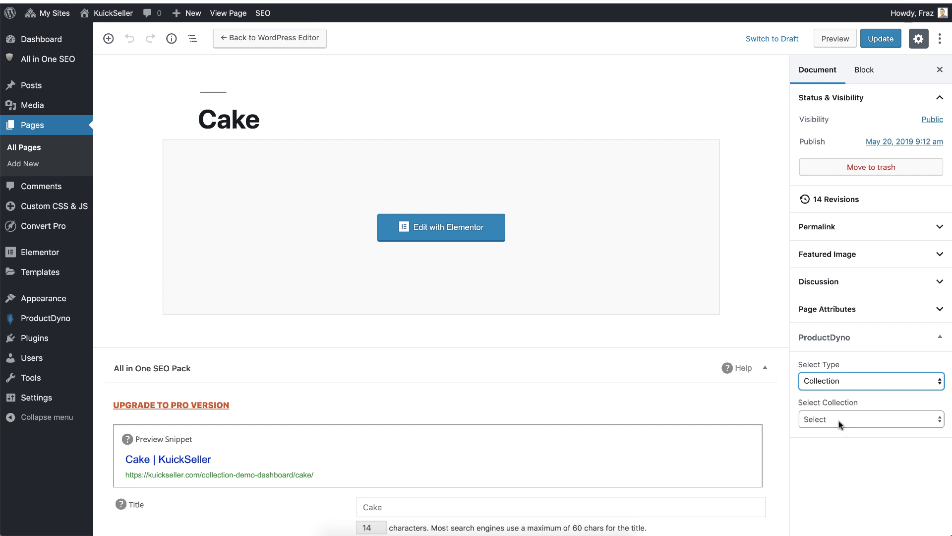
click(838, 419)
click(836, 451)
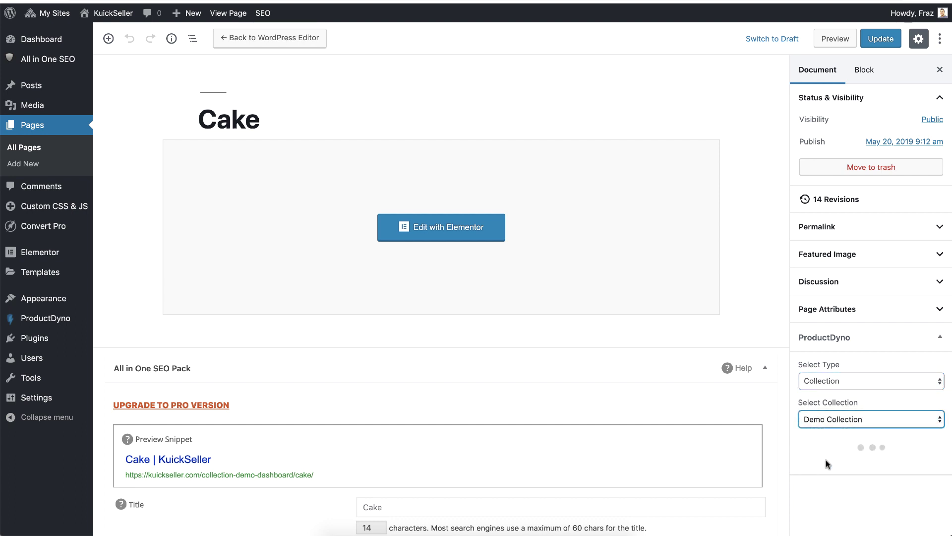
click(823, 456)
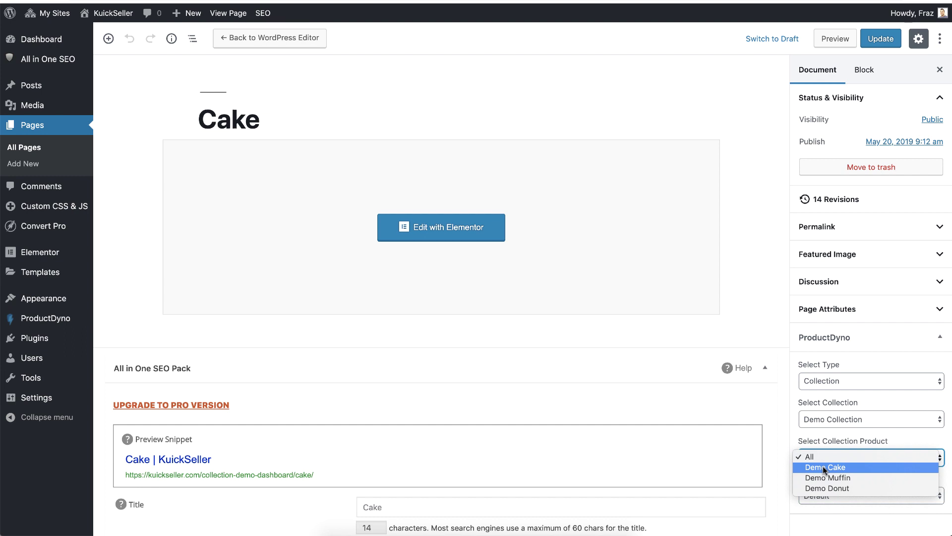
click(823, 467)
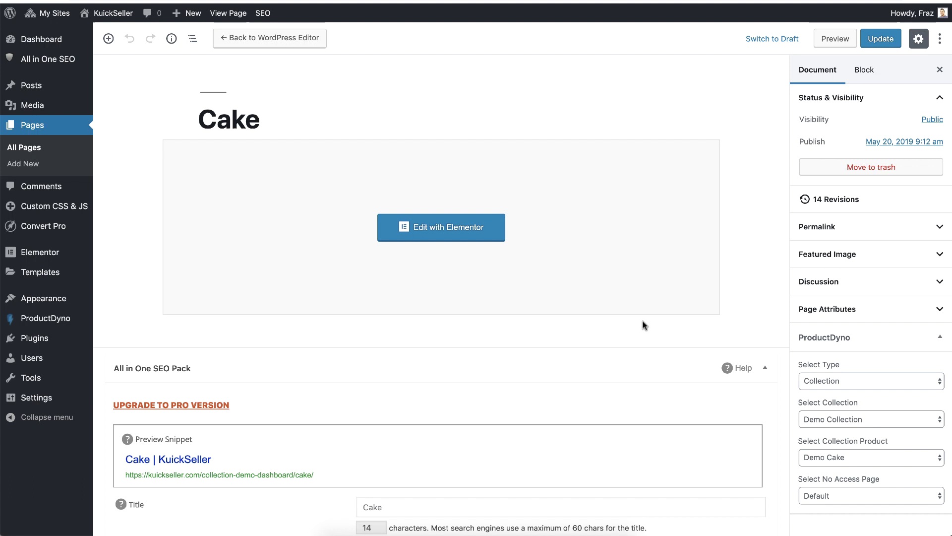
click(881, 40)
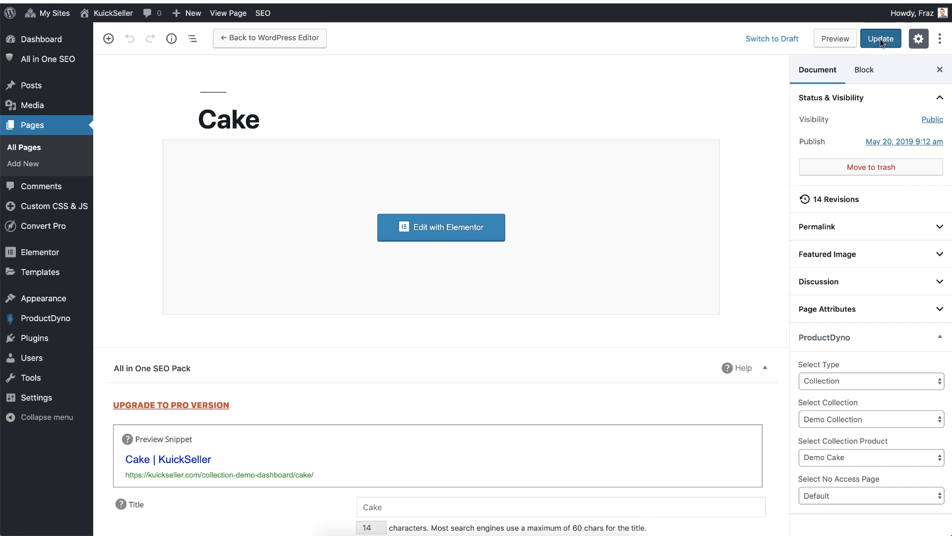
click(29, 130)
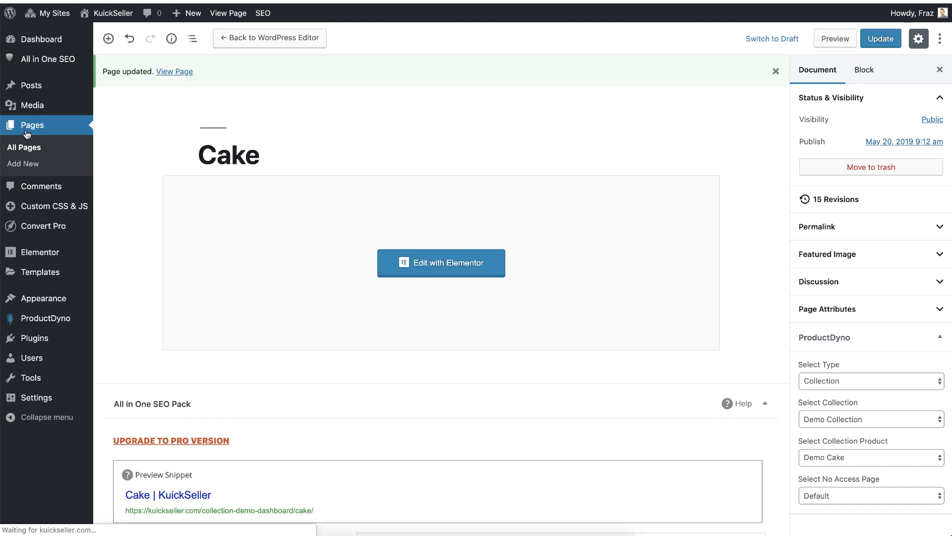
Set the Donuts page's protection to Collection, Demo Collection, product Demo Donut.
click(139, 268)
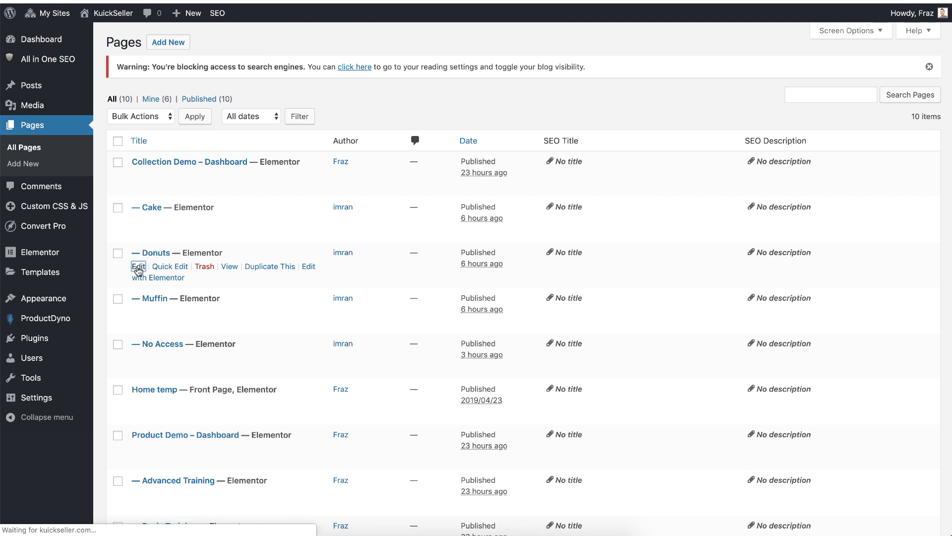
click(832, 378)
click(829, 398)
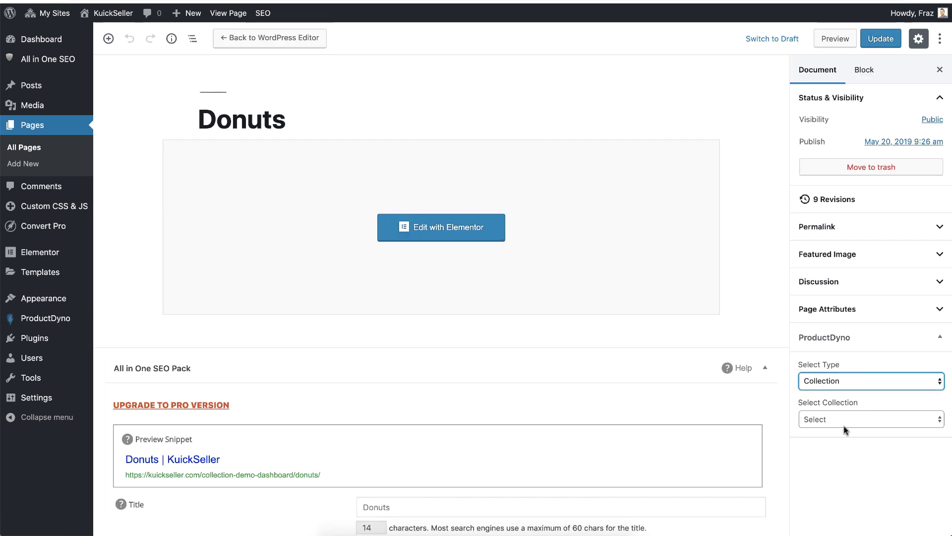
click(844, 421)
click(829, 447)
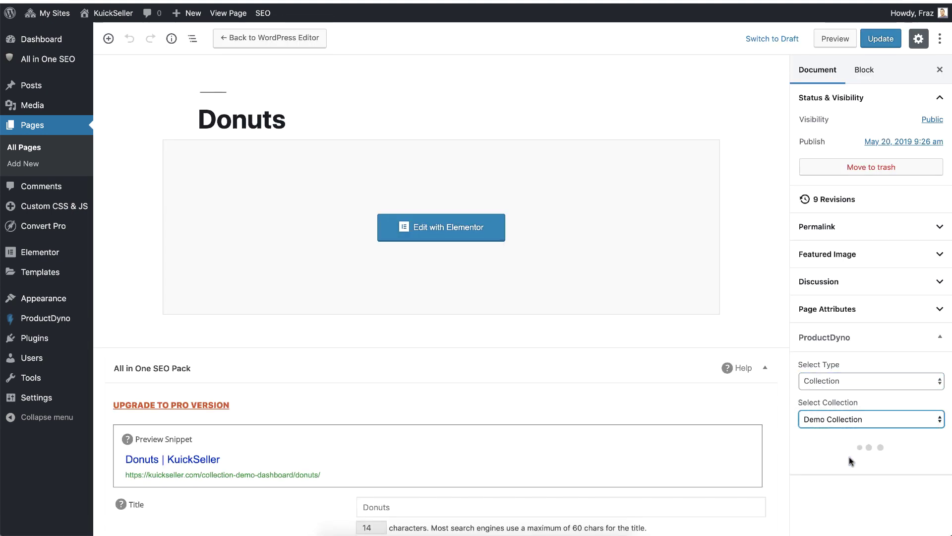
click(818, 457)
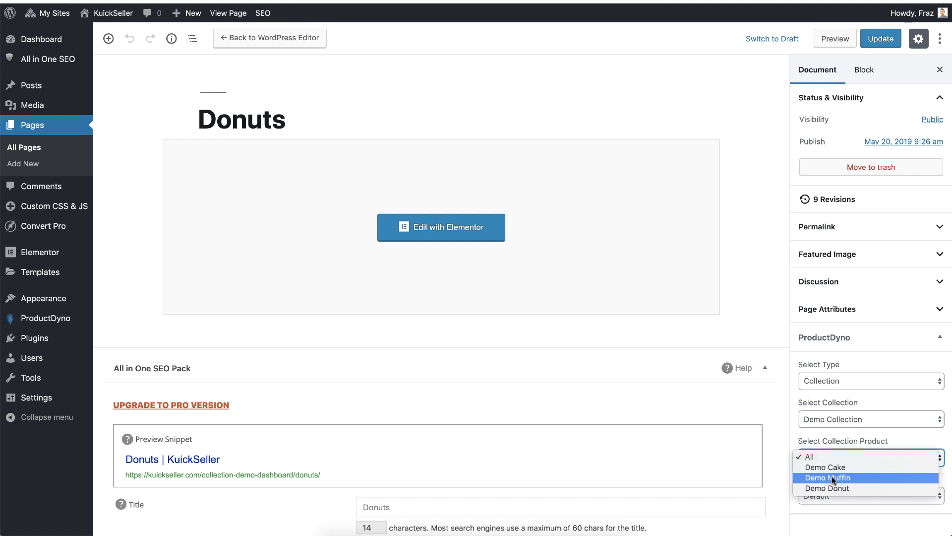
click(829, 487)
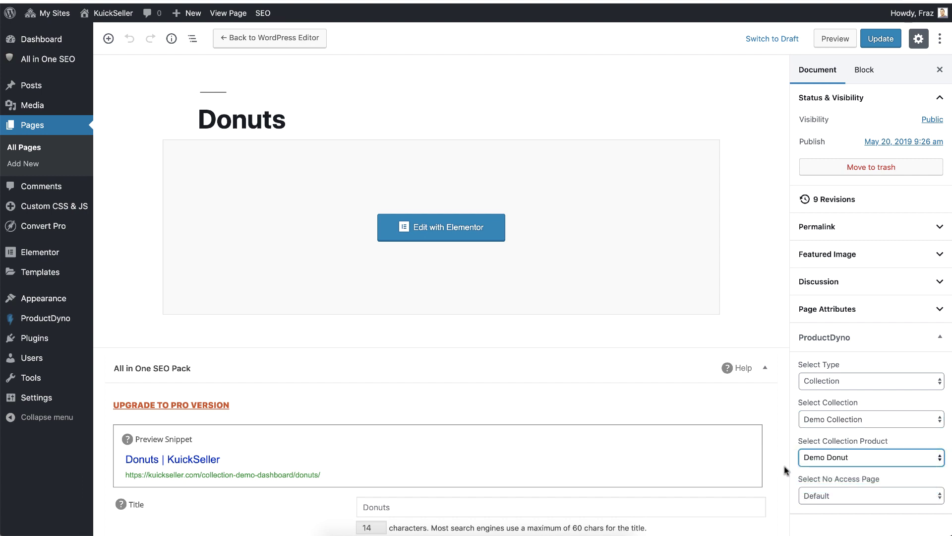
Choose No Access as the Donuts page's denied-access page and update it.
click(816, 496)
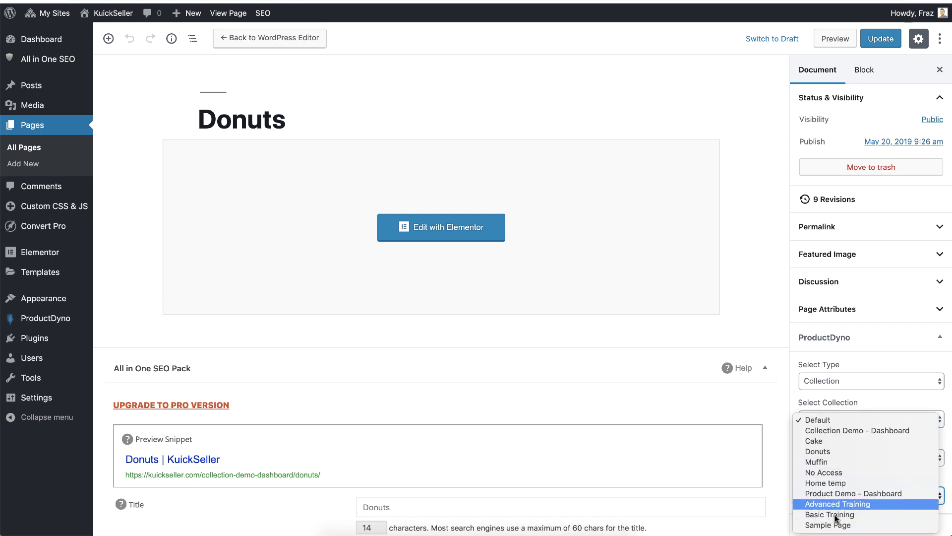
click(823, 471)
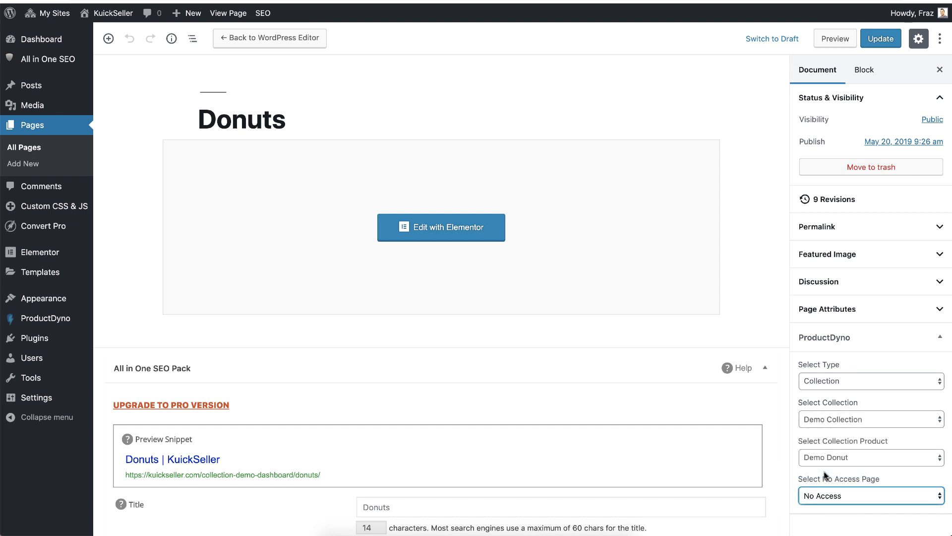
click(794, 509)
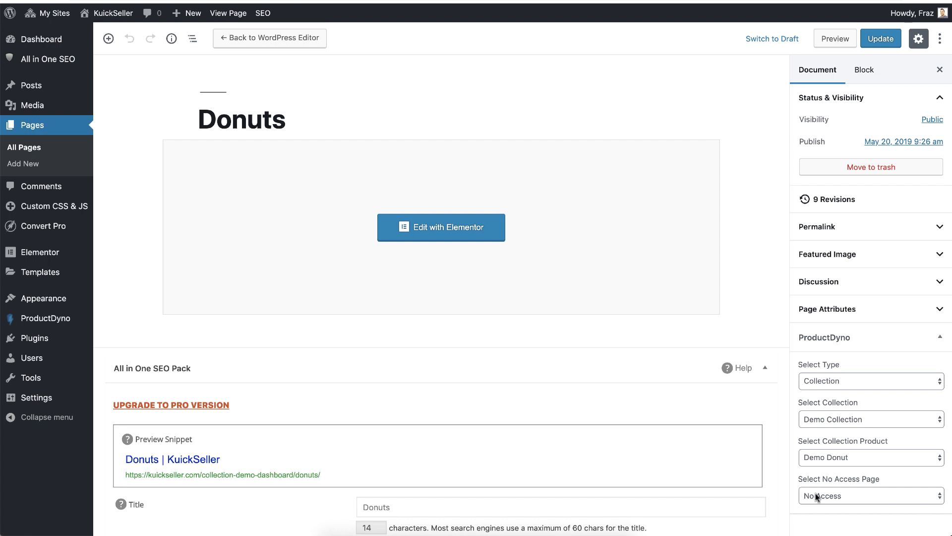
click(879, 40)
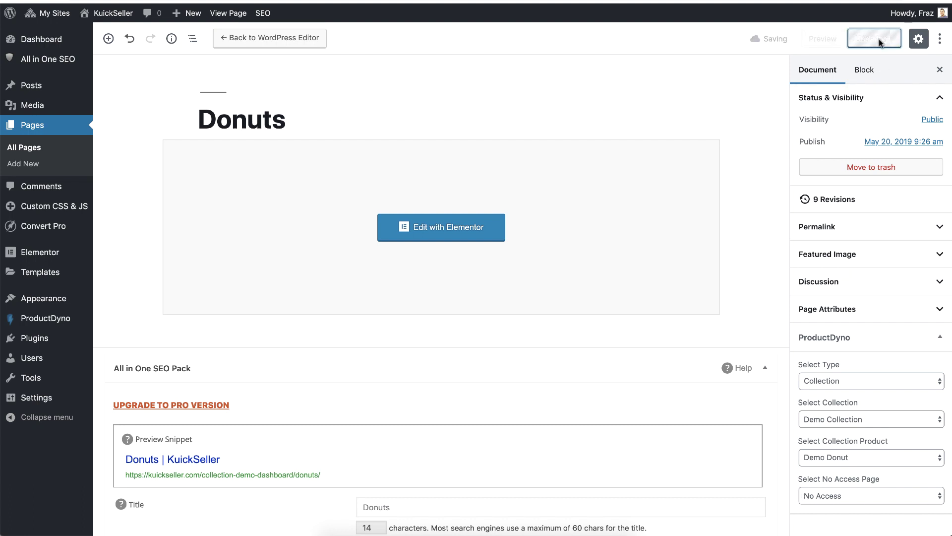
click(32, 128)
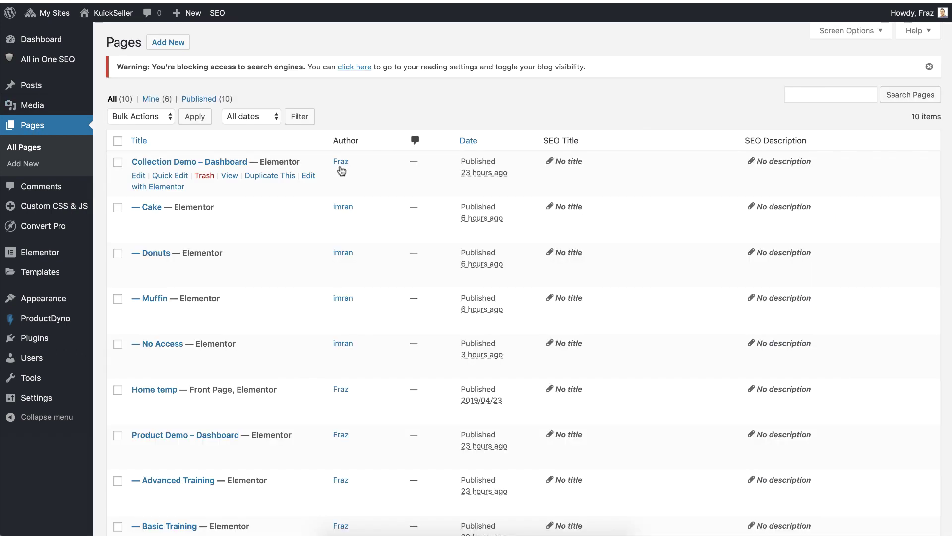
Open the Collection Demo dashboard in an incognito window and begin entering the member's login email.
right_click(229, 180)
click(251, 207)
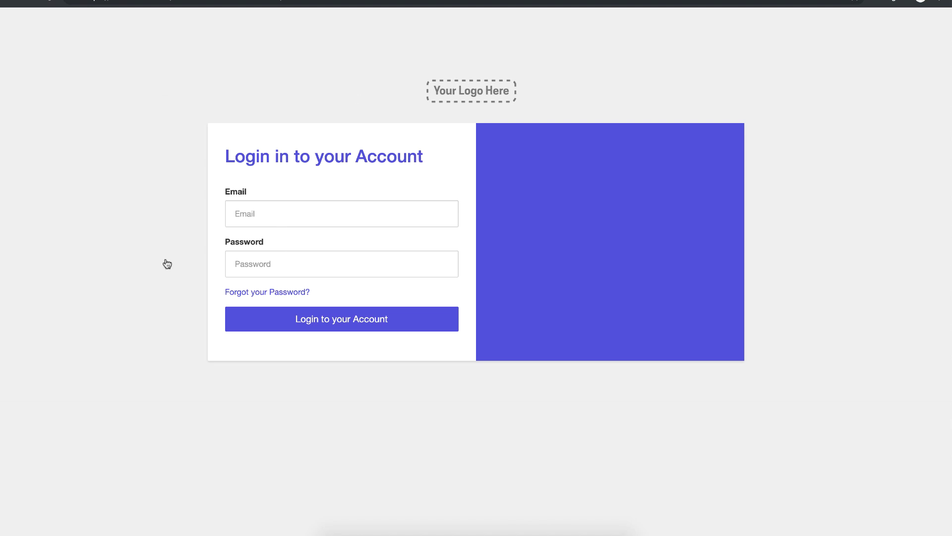
click(283, 212)
text(fraz)
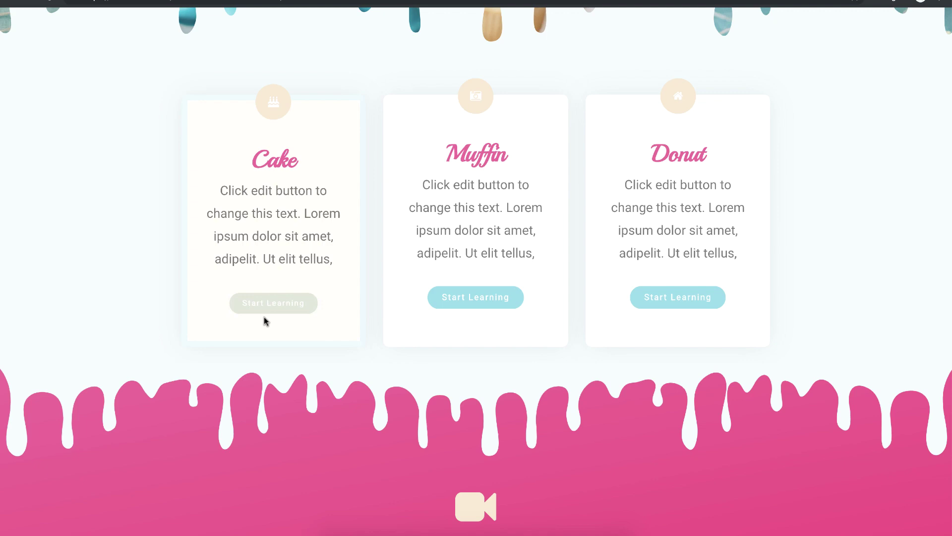
View the Cake lesson, return to all trainings, then try opening the Donut training.
click(270, 305)
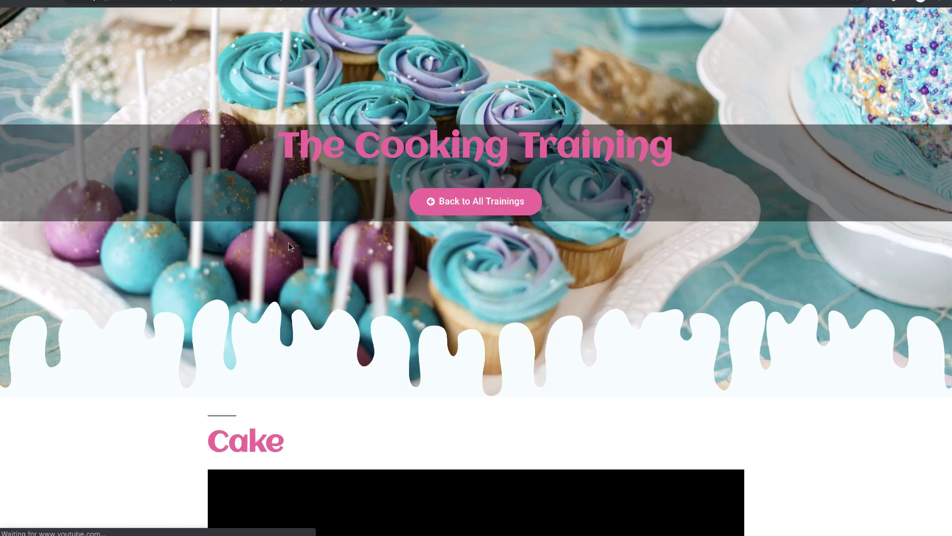
scroll(363, 272, down, 12)
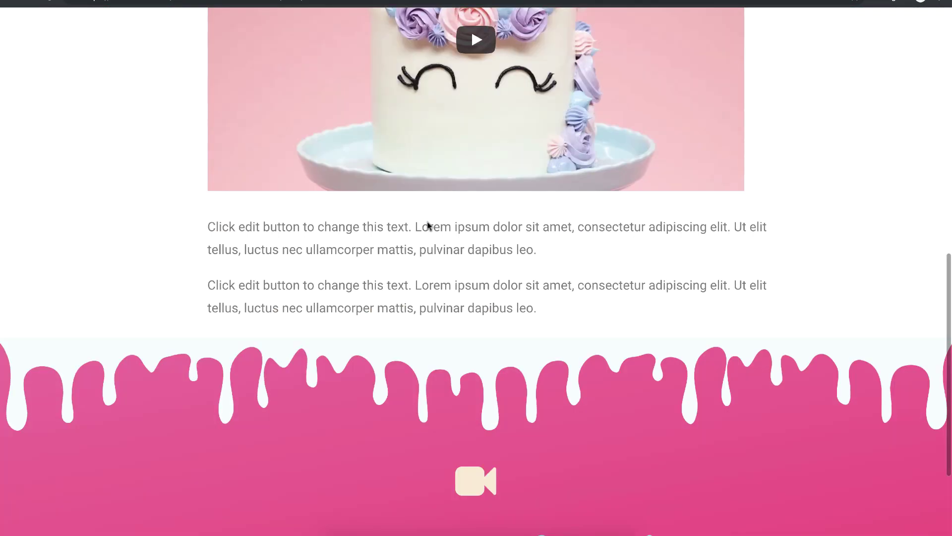
scroll(431, 213, up, 12)
scroll(441, 203, down, 1)
click(463, 202)
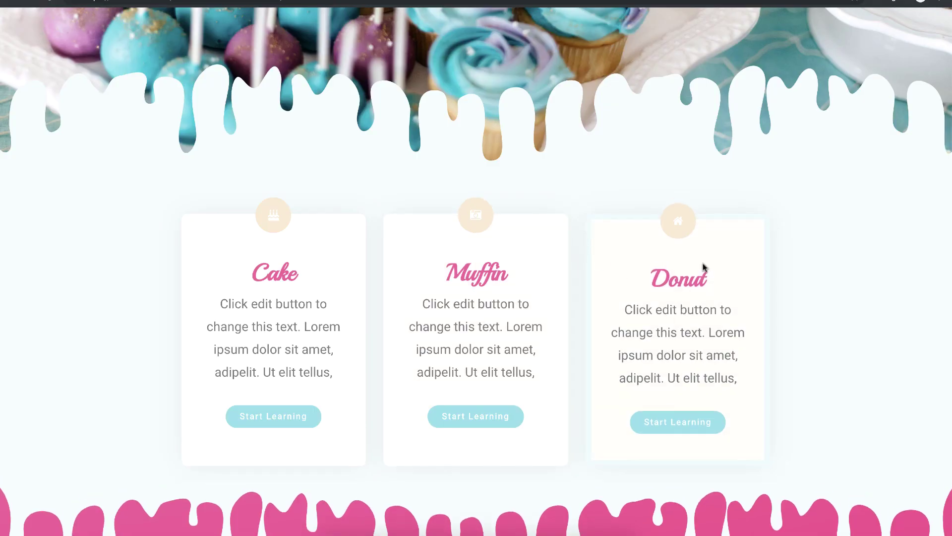
click(671, 421)
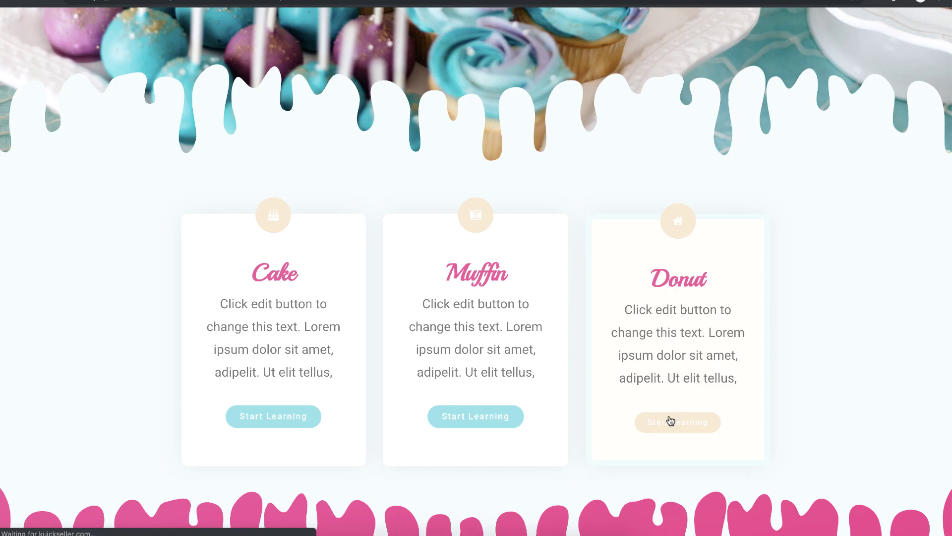